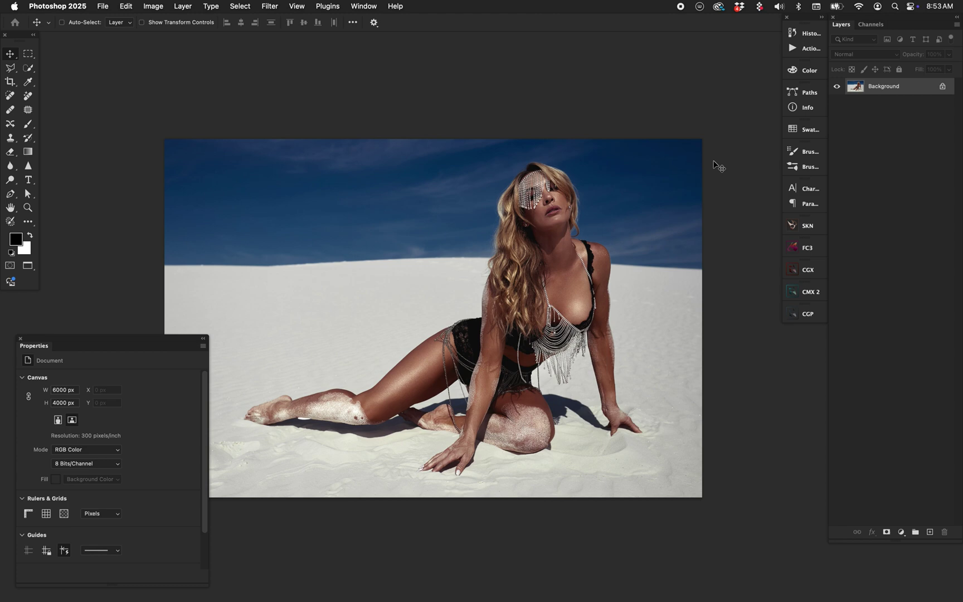
Add a Hue/Saturation adjustment layer and push its Saturation from +37 to +100.
left_click_drag(447, 268, 492, 213)
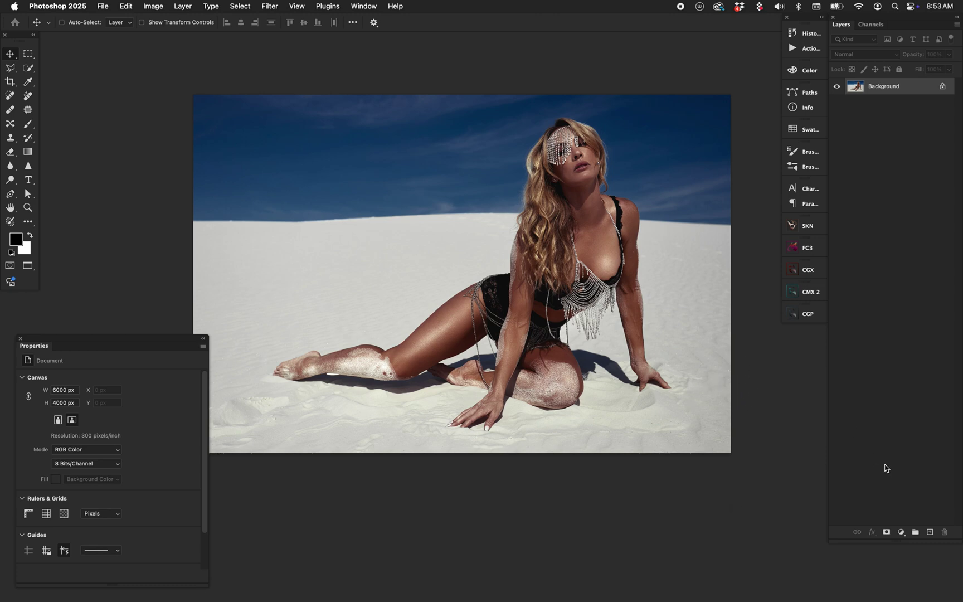
left_click(901, 531)
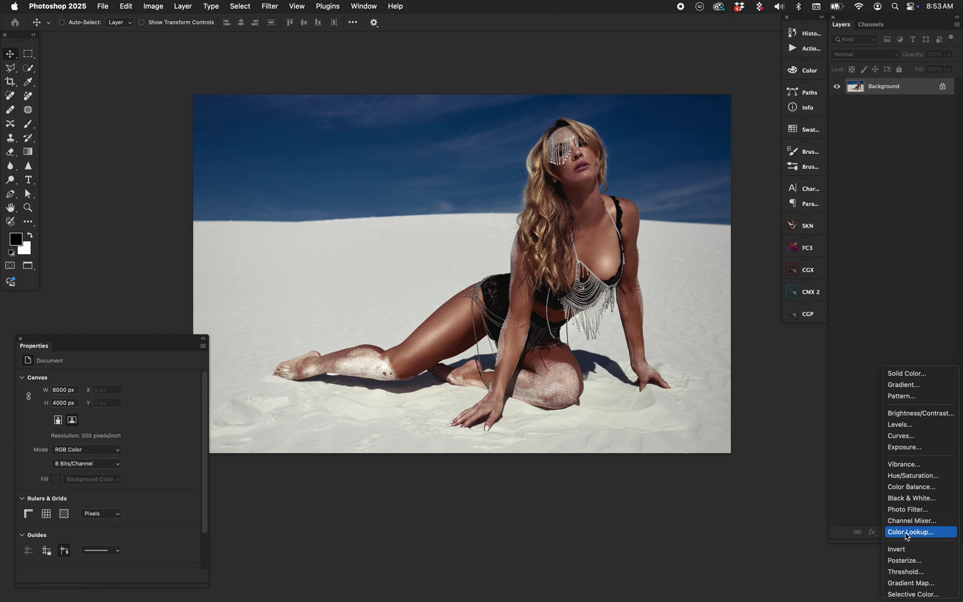
left_click(917, 481)
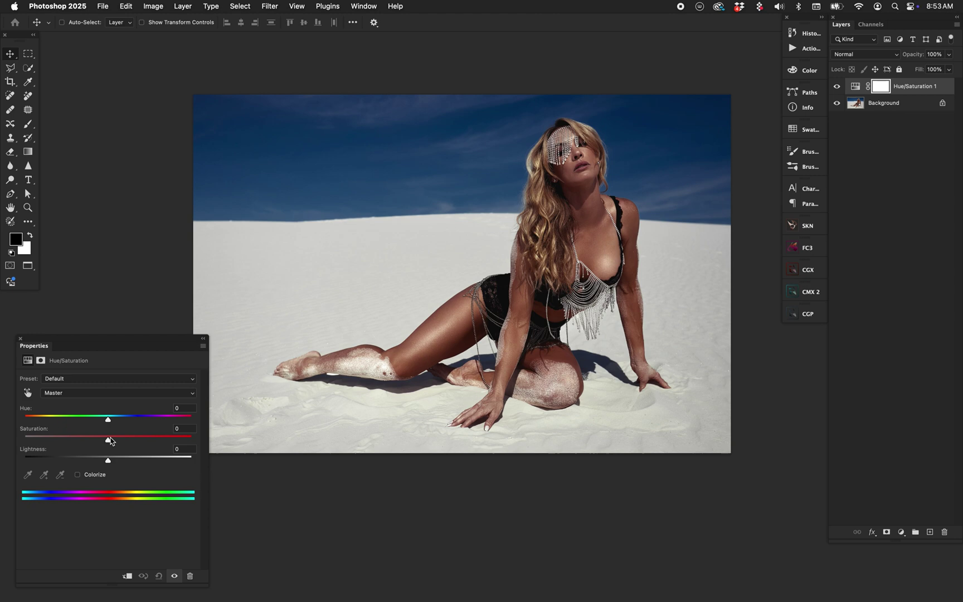
left_click_drag(110, 440, 138, 438)
left_click_drag(142, 440, 194, 440)
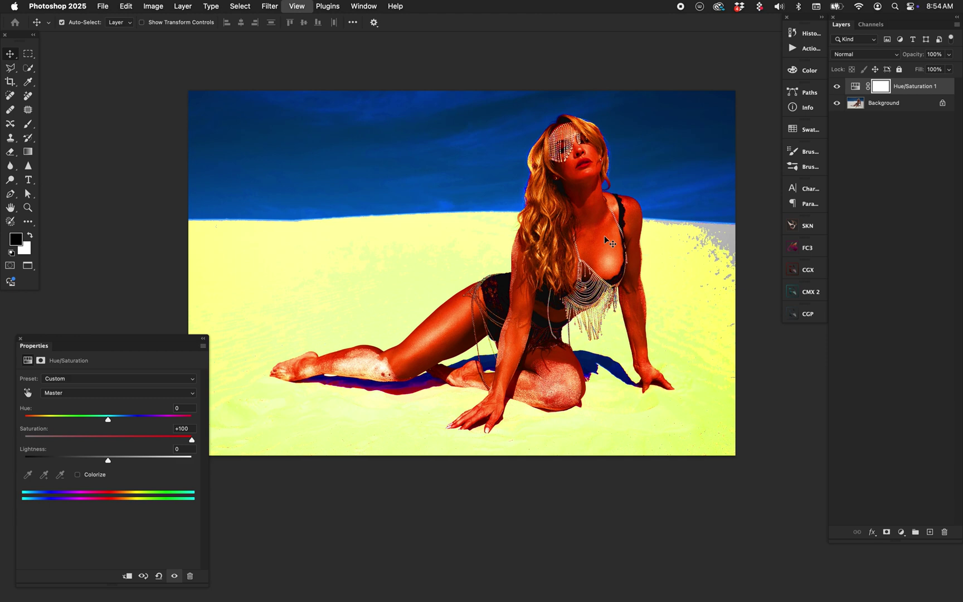
Zoom in on the figure, try Saturation at +28 against the original, then set it to +45.
key("super+equal")
left_click_drag(529, 191, 507, 226)
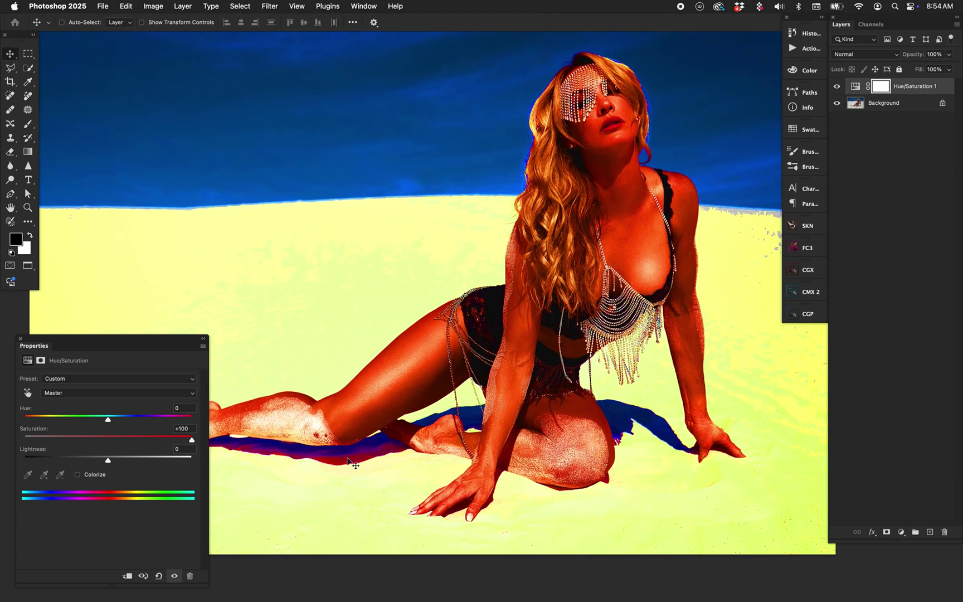
left_click_drag(446, 279, 486, 312)
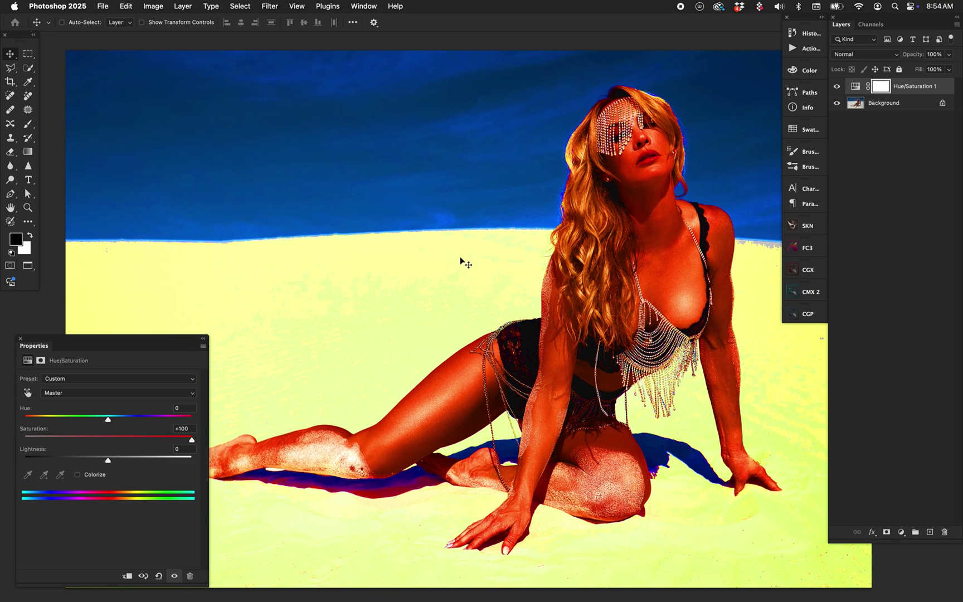
left_click(131, 439)
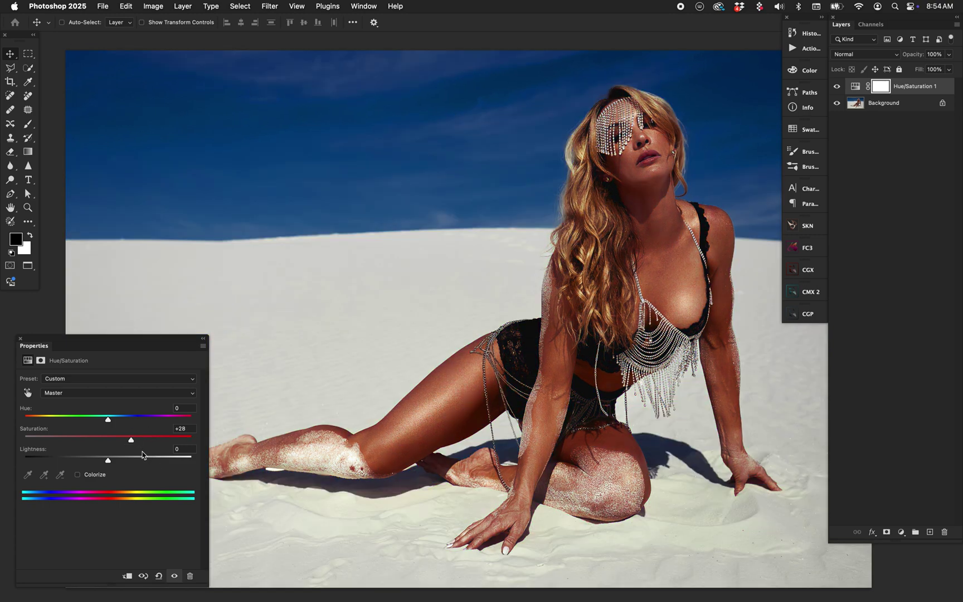
left_click(836, 87)
left_click(837, 87)
left_click(184, 428)
type("45")
key("Return")
Compare the photo with Hue/Saturation 1 off and on, then zoom out to fit the whole photo.
left_click(838, 87)
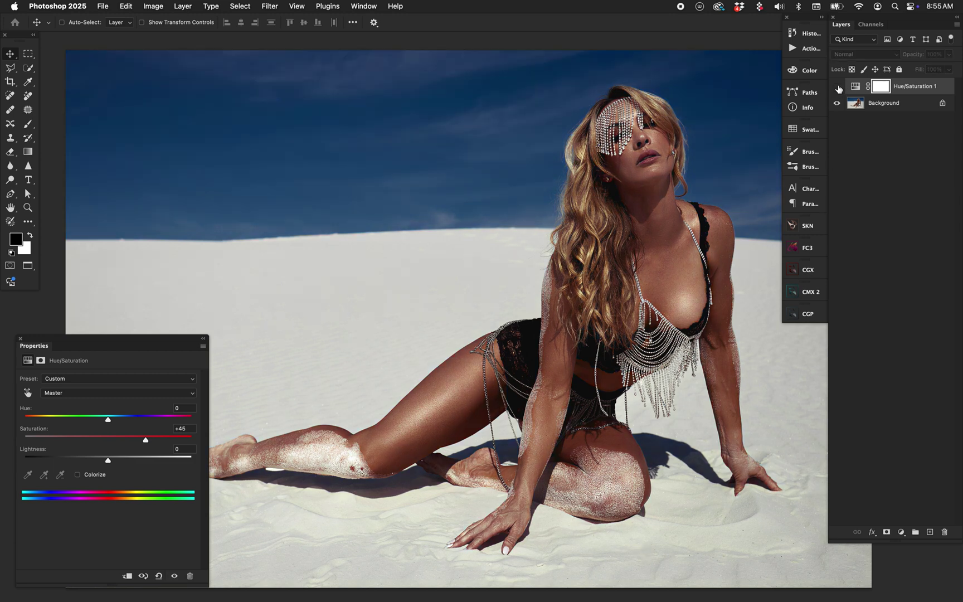
left_click(837, 87)
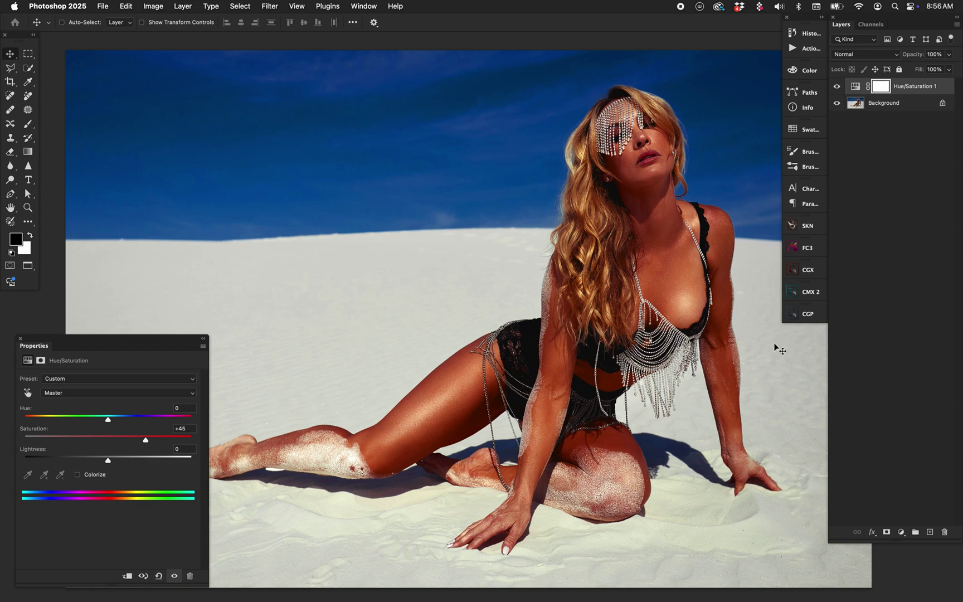
key("super+minus")
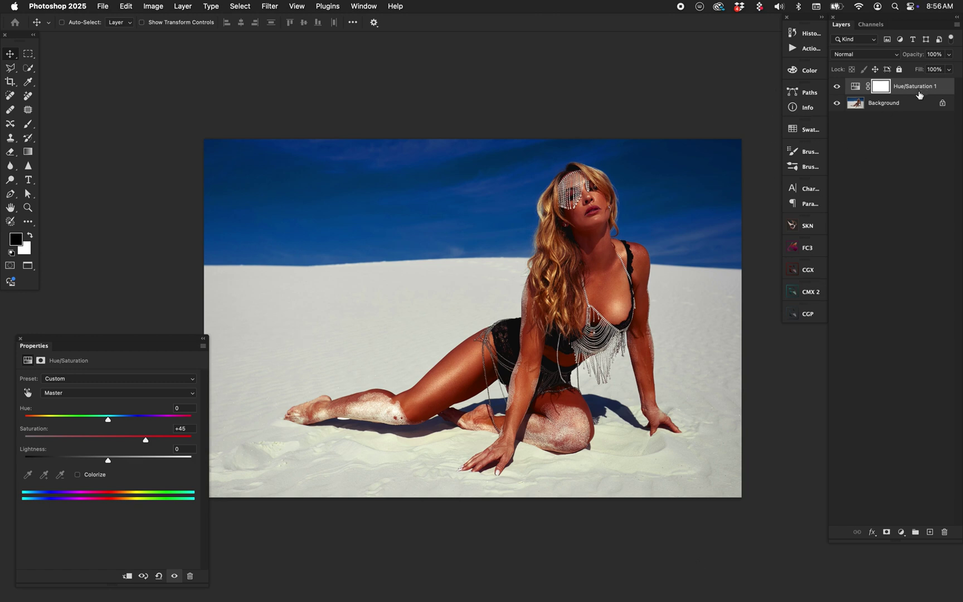
Set the Hue/Saturation 1 layer's blend mode to Color.
left_click(871, 54)
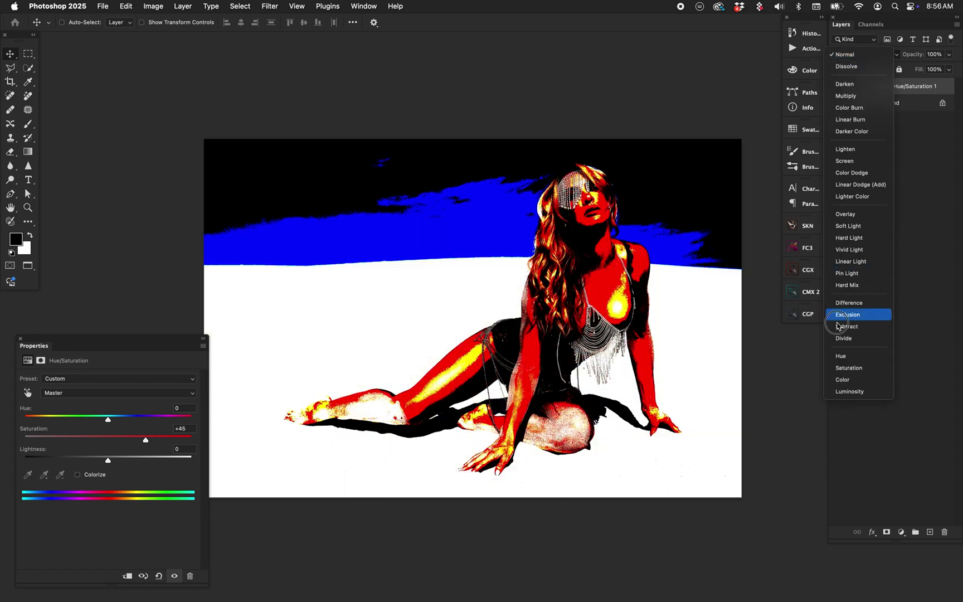
left_click(842, 380)
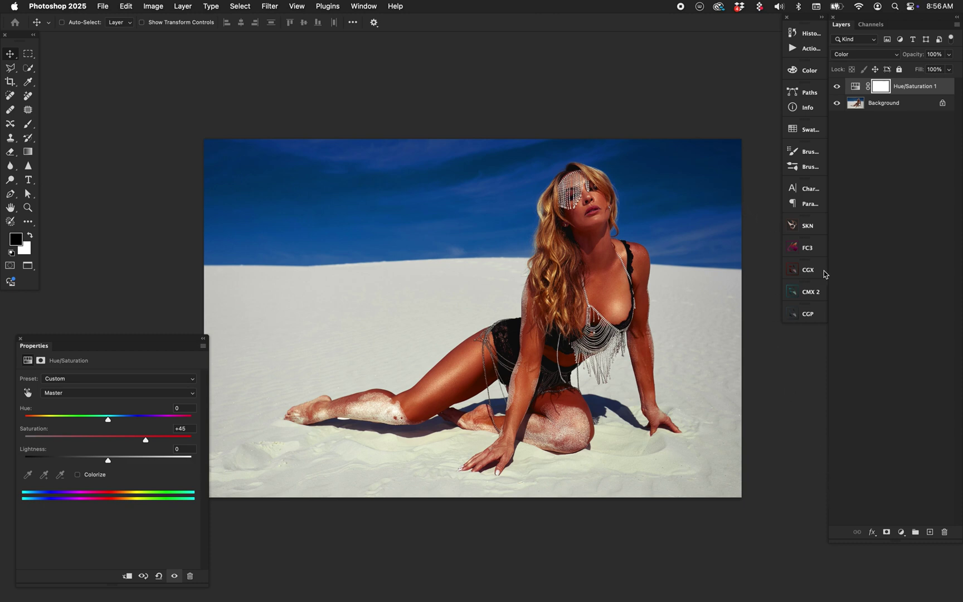
left_click(861, 55)
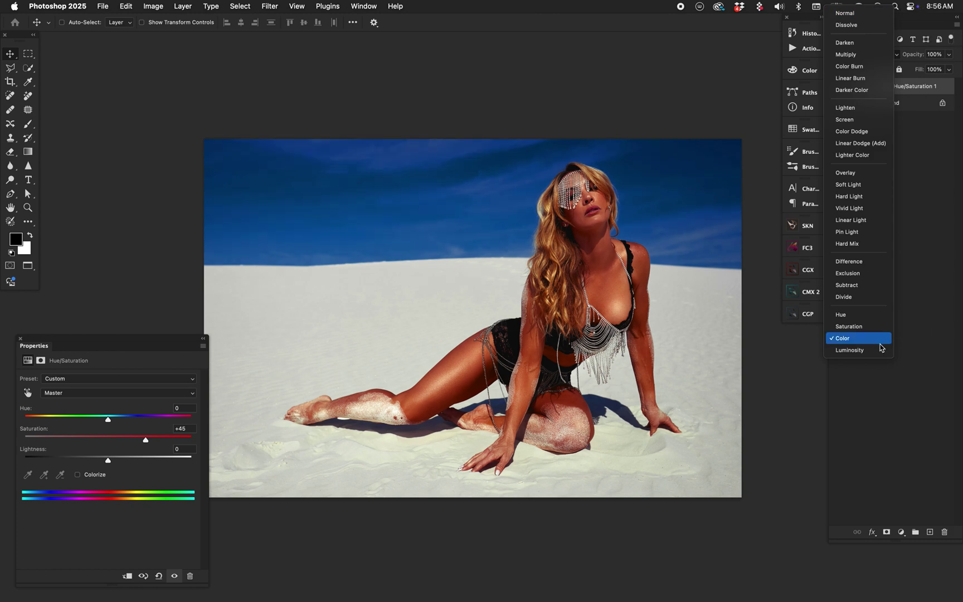
Keep Color, delete the Hue/Saturation 1 layer, and add a Vibrance adjustment layer instead.
left_click(842, 338)
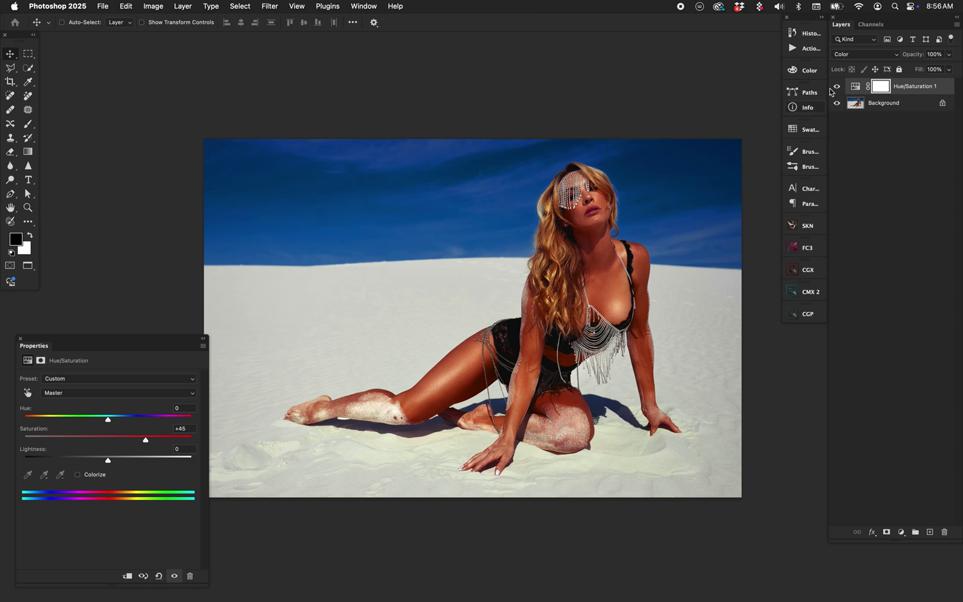
left_click_drag(857, 88, 944, 532)
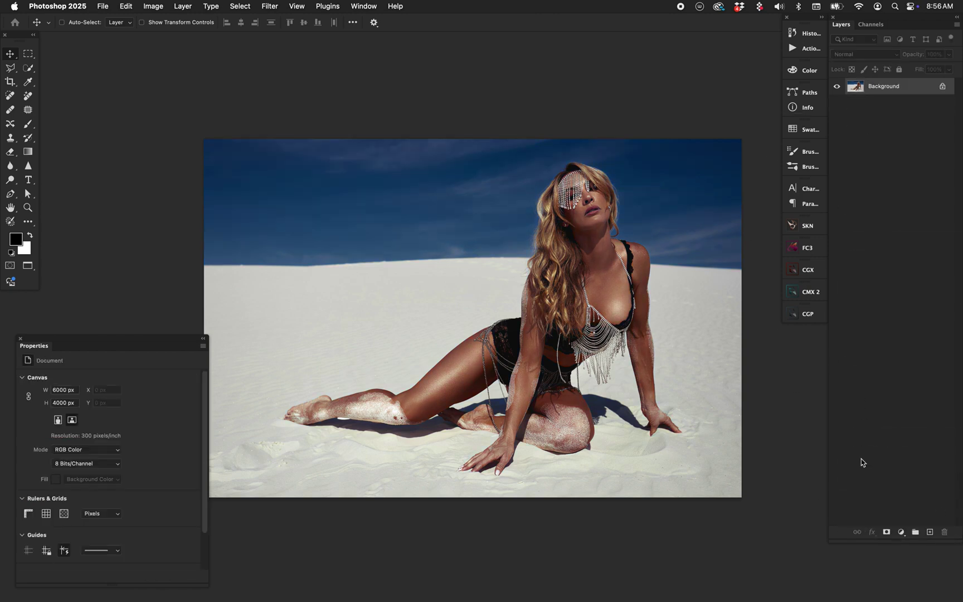
left_click(903, 532)
left_click(920, 465)
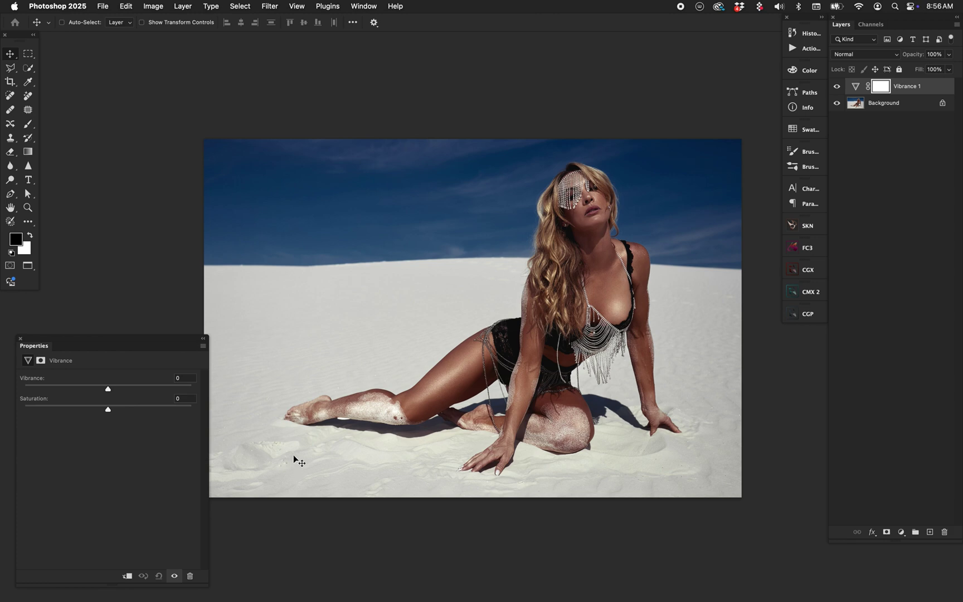
Set the Vibrance layer's Saturation to +45, try +63, then return it to +45.
left_click(177, 398)
type("45")
key("Return")
left_click_drag(145, 410, 161, 409)
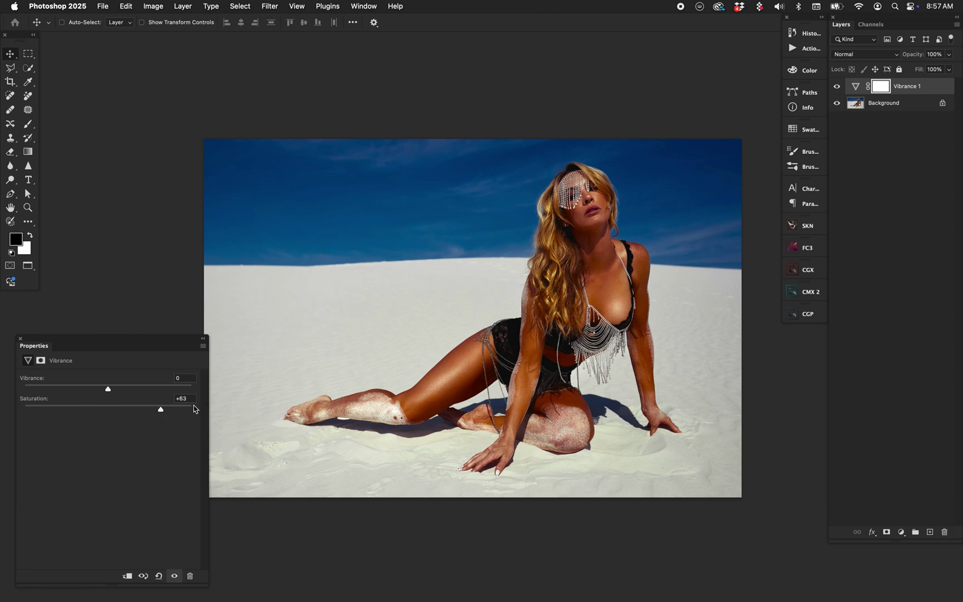
left_click(184, 398)
type("45")
key("Return")
Reset Saturation to 0, compare a strong Vibrance boost against the original, then reset Vibrance to 0.
double_click(143, 410)
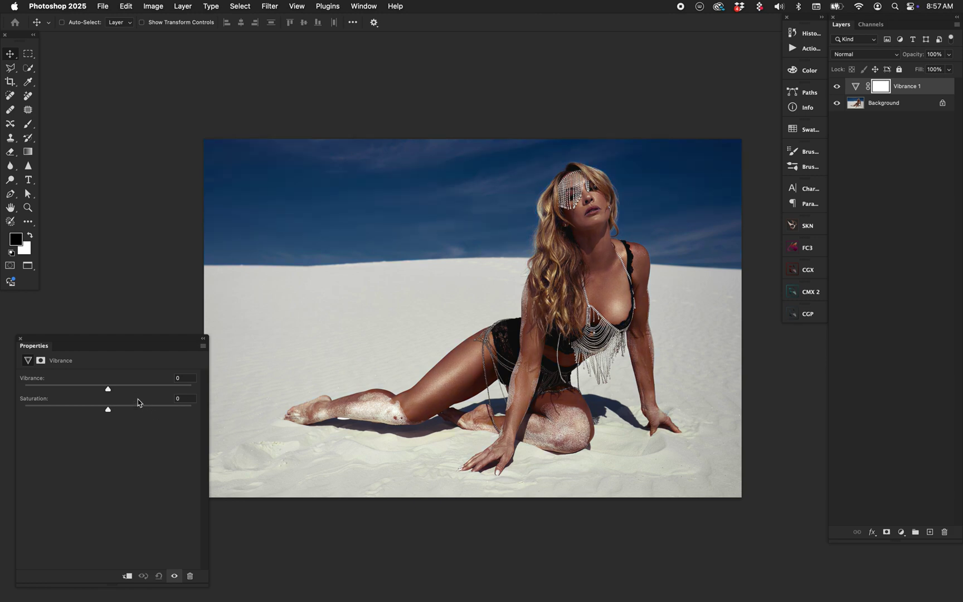
left_click_drag(109, 389, 225, 389)
left_click(155, 391)
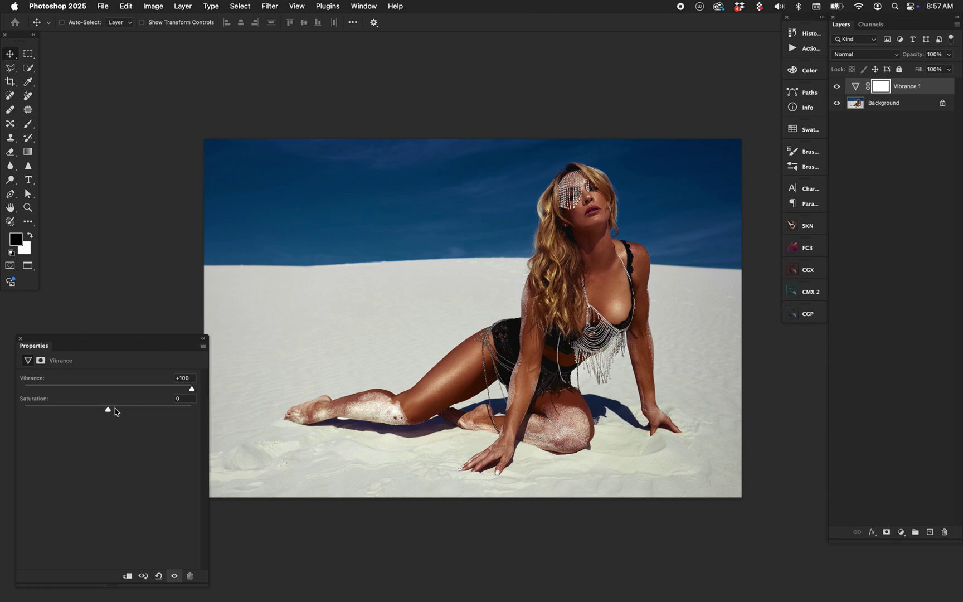
left_click(837, 86)
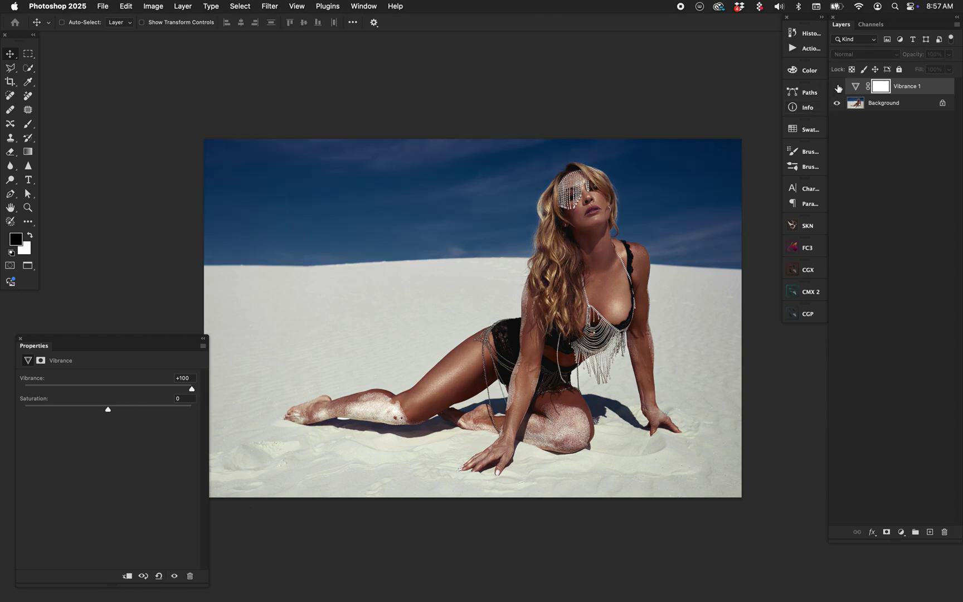
left_click(836, 86)
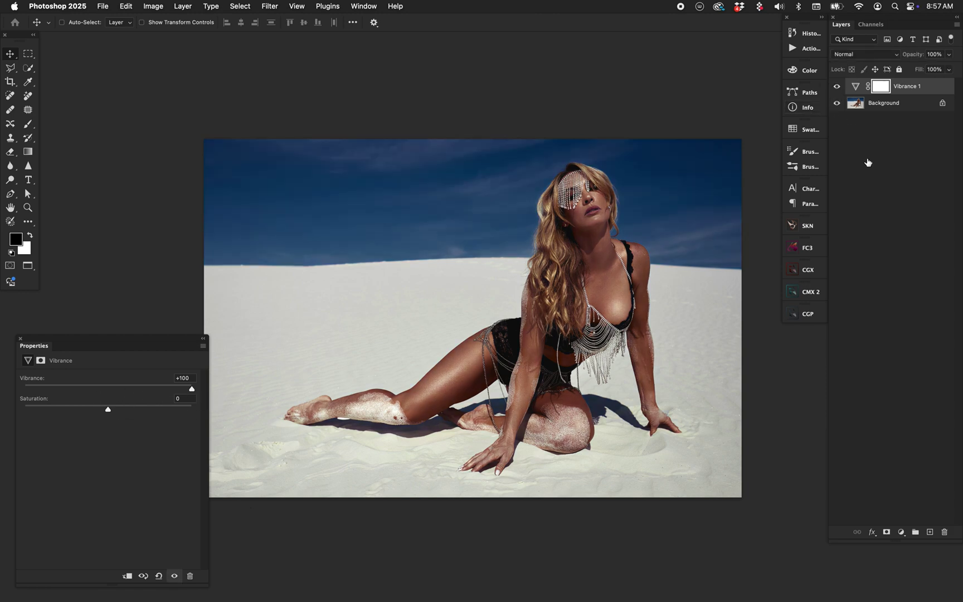
left_click(836, 86)
left_click(837, 87)
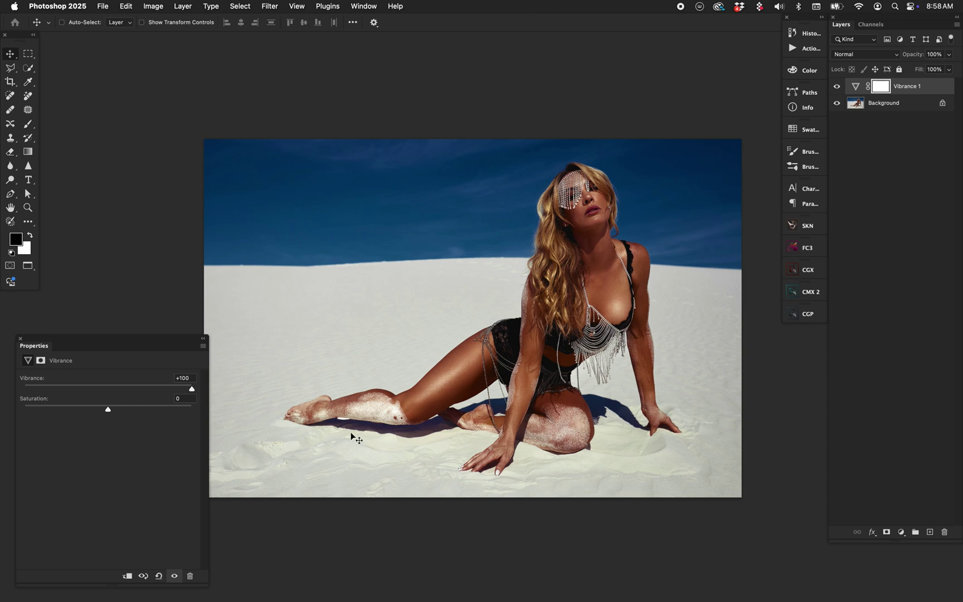
left_click(108, 388)
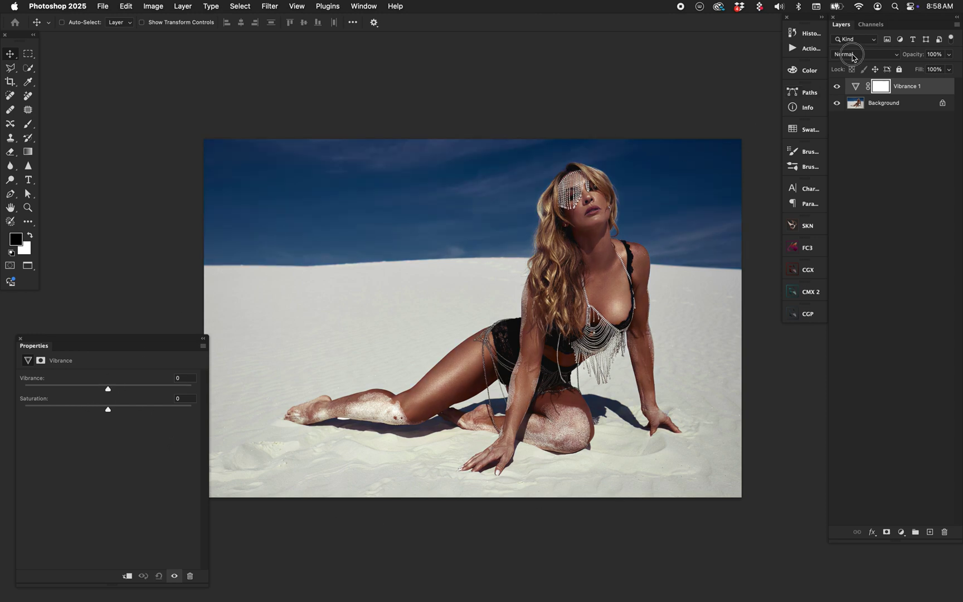
Set the Vibrance layer's blend mode to Color and try Saturation at +45.
left_click_drag(854, 54, 874, 381)
left_click(143, 410)
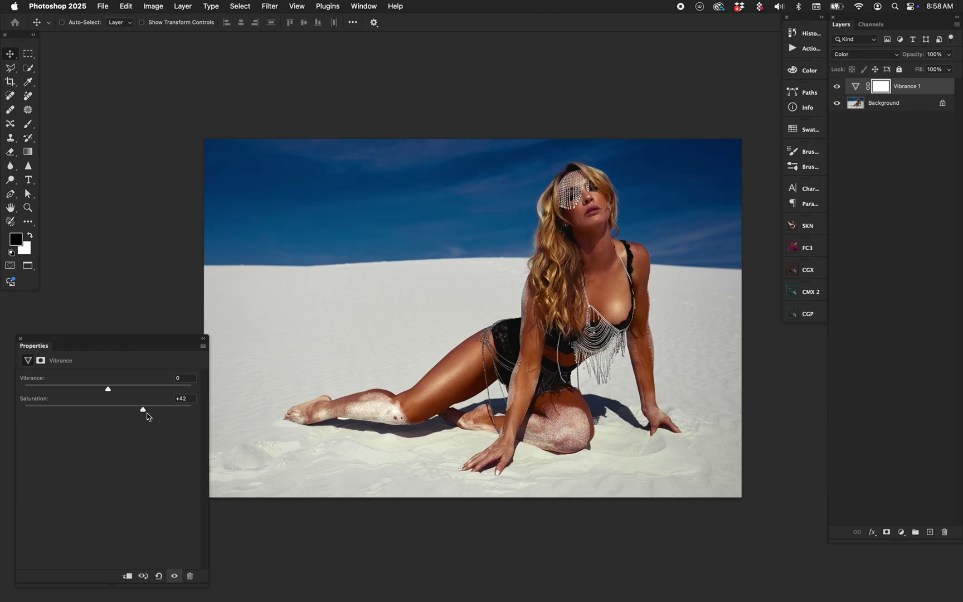
left_click(185, 399)
type("45")
key("Return")
Undo the Saturation test back to 0 and turn the Vibrance adjustment back on.
key("super+z")
key("super+z")
left_click(175, 576)
key("super+z")
left_click(901, 531)
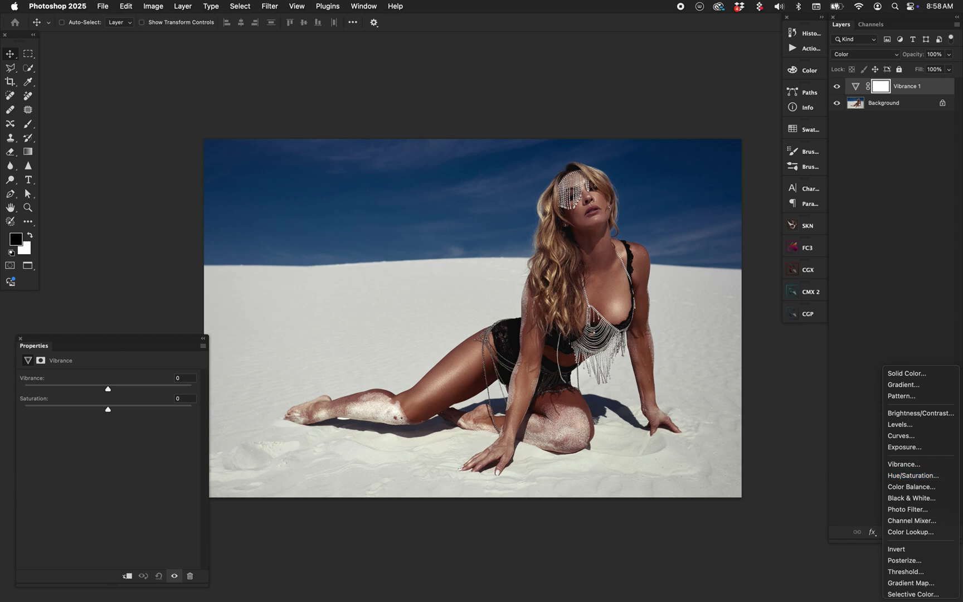
Raise Vibrance to +55 on the Color-blended layer, comparing it on and off against the original.
key("Escape")
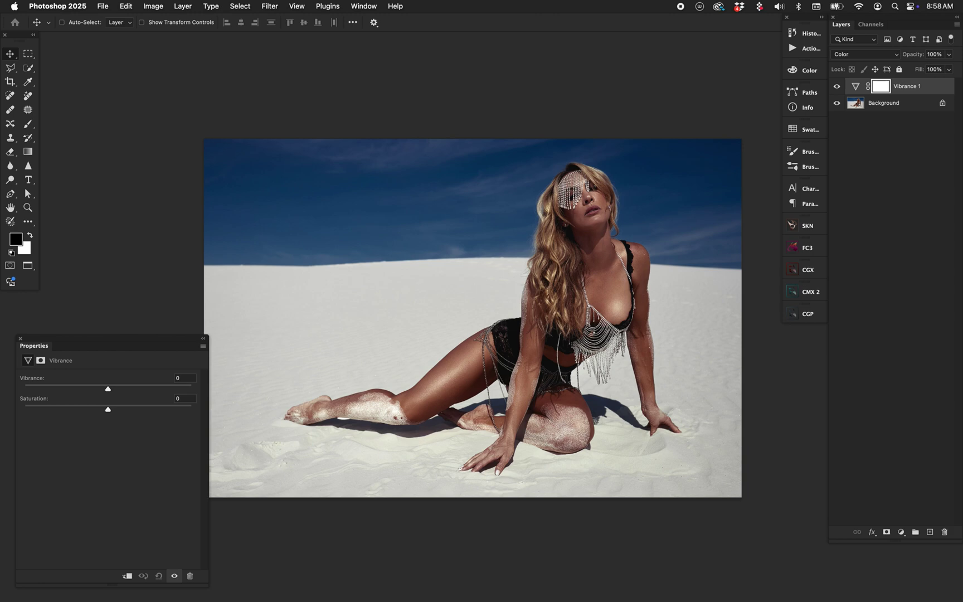
left_click_drag(108, 389, 155, 388)
left_click(174, 575)
left_click(174, 576)
left_click(173, 576)
left_click(174, 575)
left_click(864, 54)
key("Escape")
left_click(174, 576)
left_click(175, 575)
Delete the Vibrance 1 layer and dismiss the adjustment list without adding a new layer.
left_click_drag(936, 86, 944, 531)
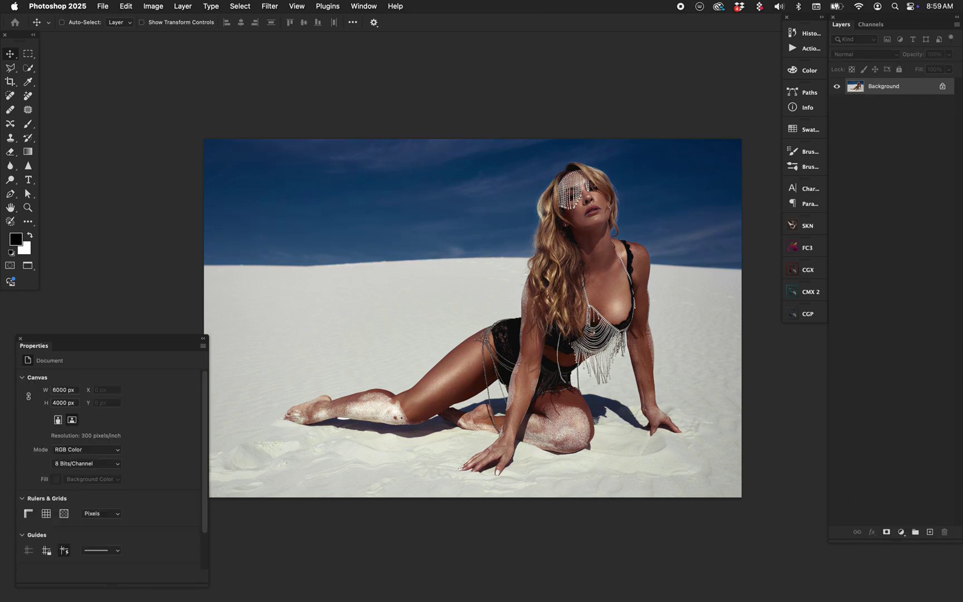
left_click(902, 532)
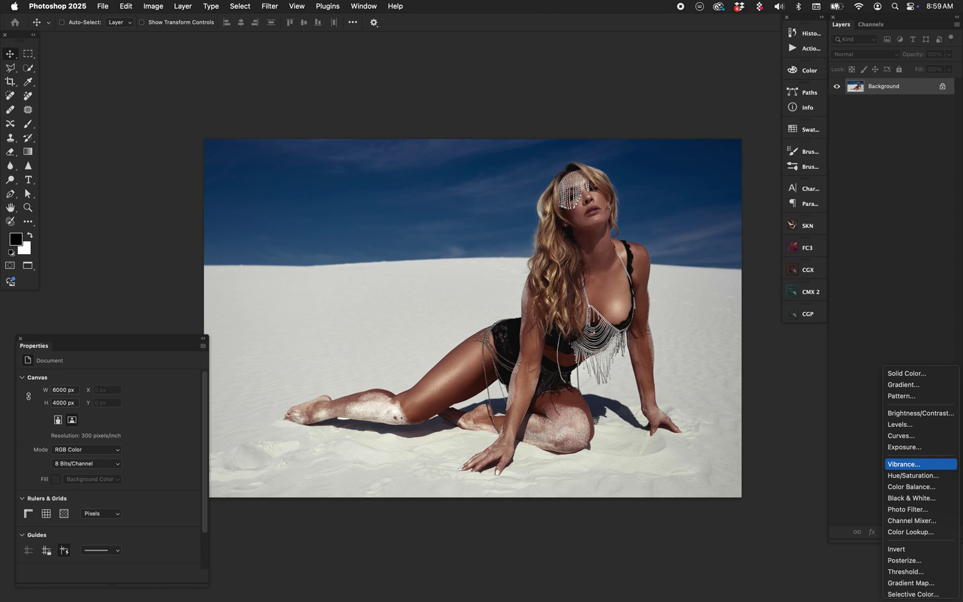
key("Escape")
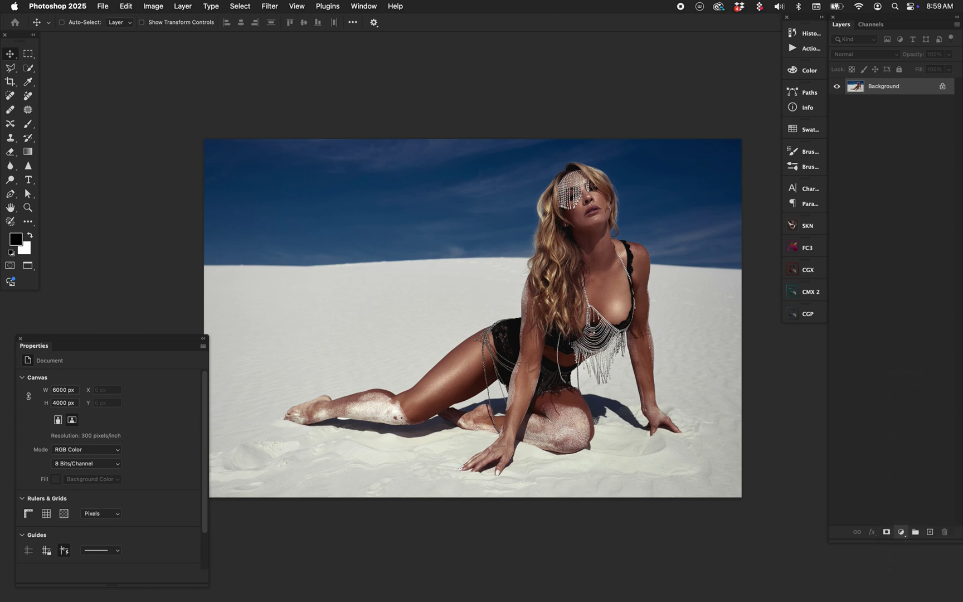